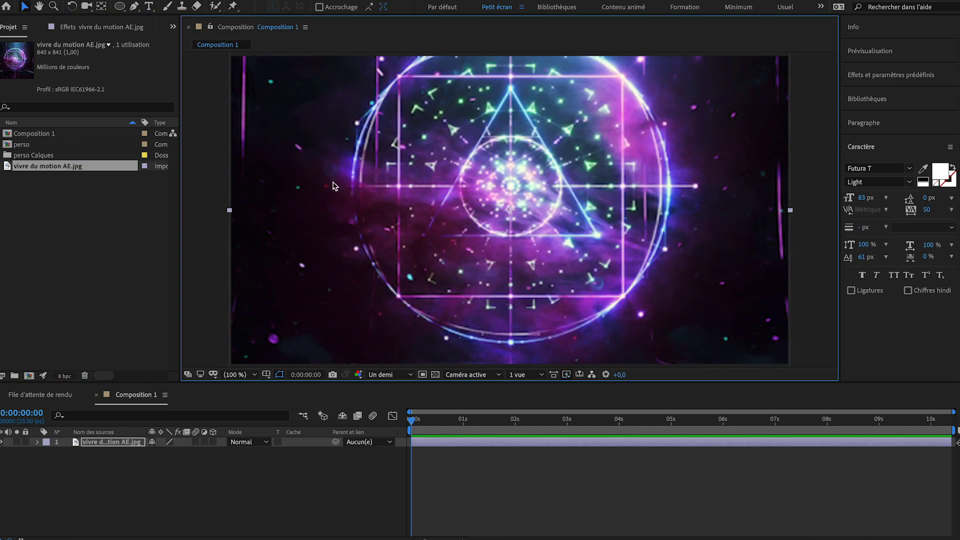
# Step: Shift the background image slightly lower in the frame and add the perso composition as the layer above it
pyautogui.moveTo(376, 214); pyautogui.dragTo(378, 236)
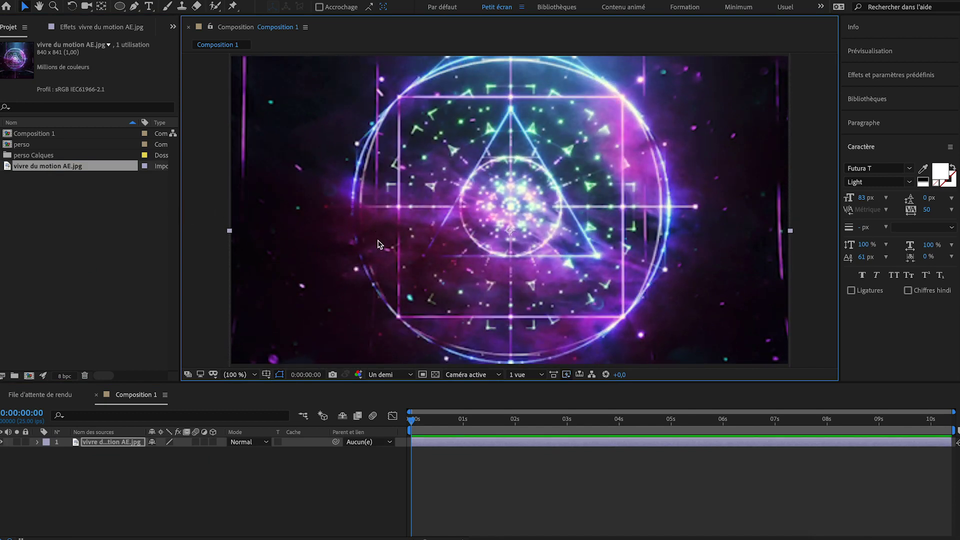
pyautogui.click(111, 291)
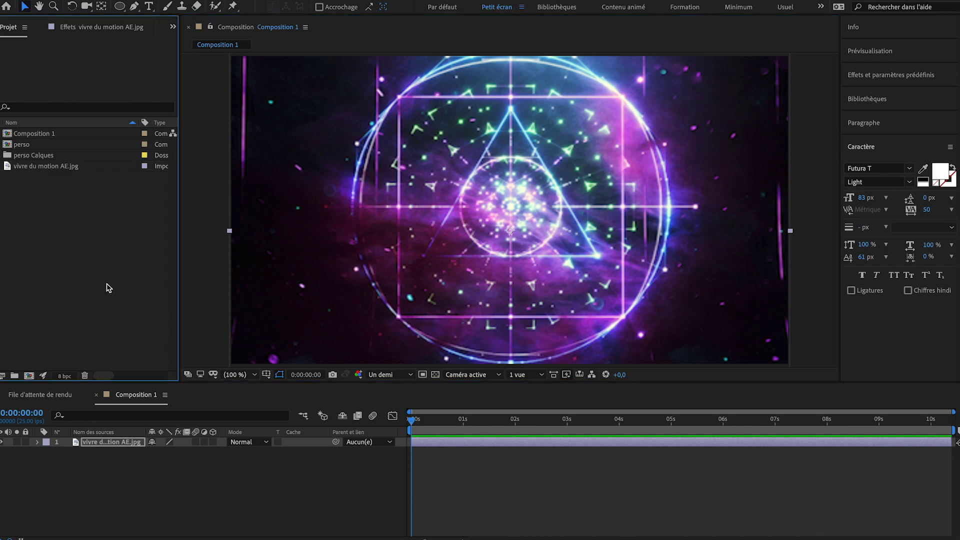
pyautogui.click(26, 146)
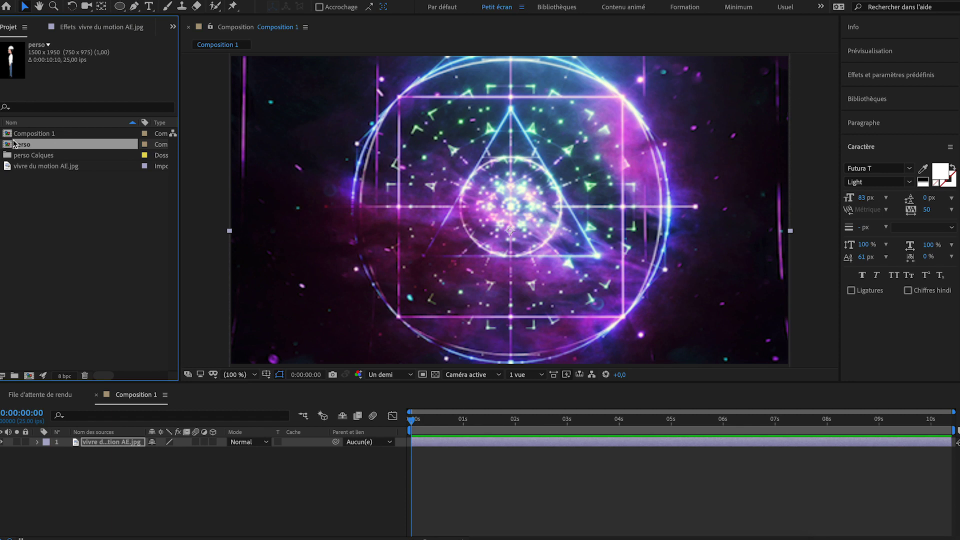
pyautogui.moveTo(30, 147); pyautogui.dragTo(101, 442)
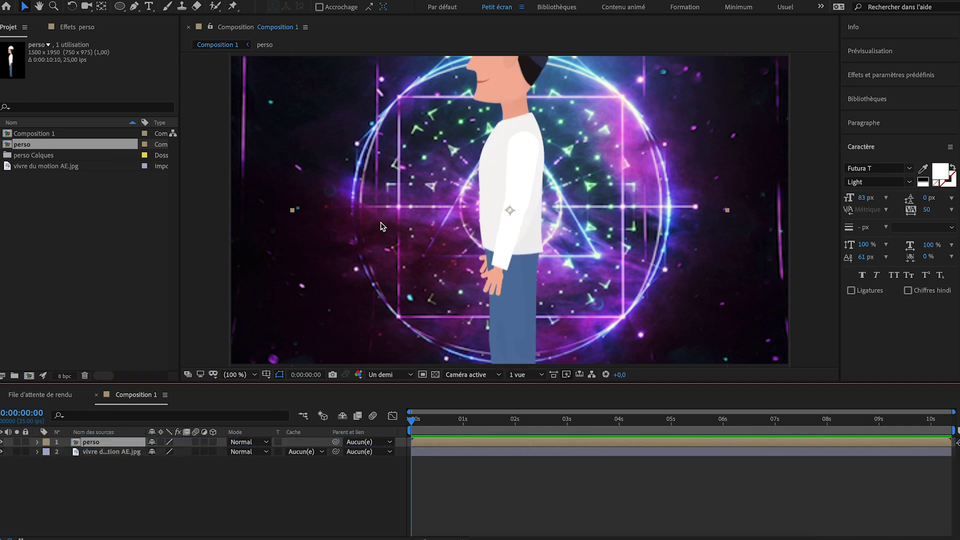
# Step: Scale the perso layer down until the whole character fits the frame, and place it beside the glowing circle at the right edge
pyautogui.scroll(-1, 381, 224)
pyautogui.scroll(1, 402, 214)
pyautogui.moveTo(294, 212); pyautogui.dragTo(401, 213)
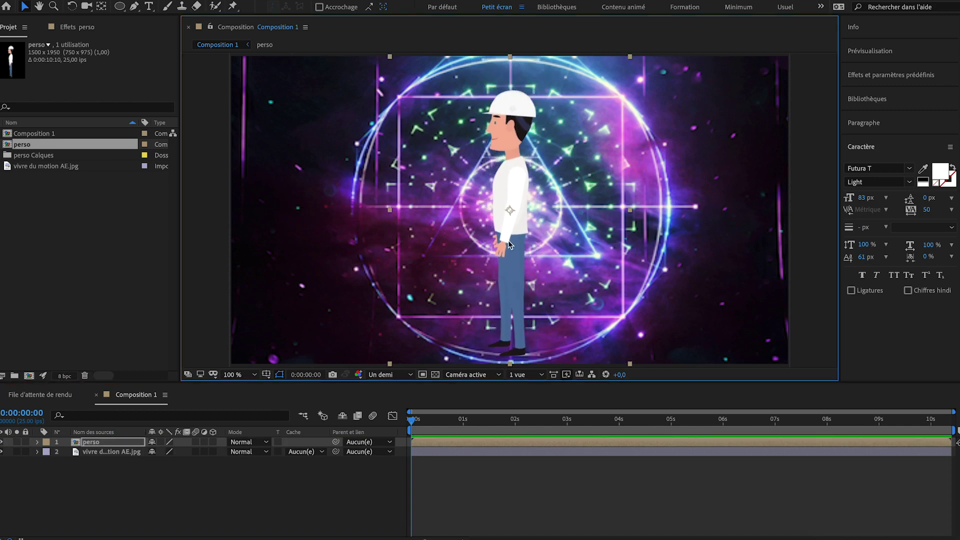
pyautogui.moveTo(536, 250); pyautogui.dragTo(724, 257)
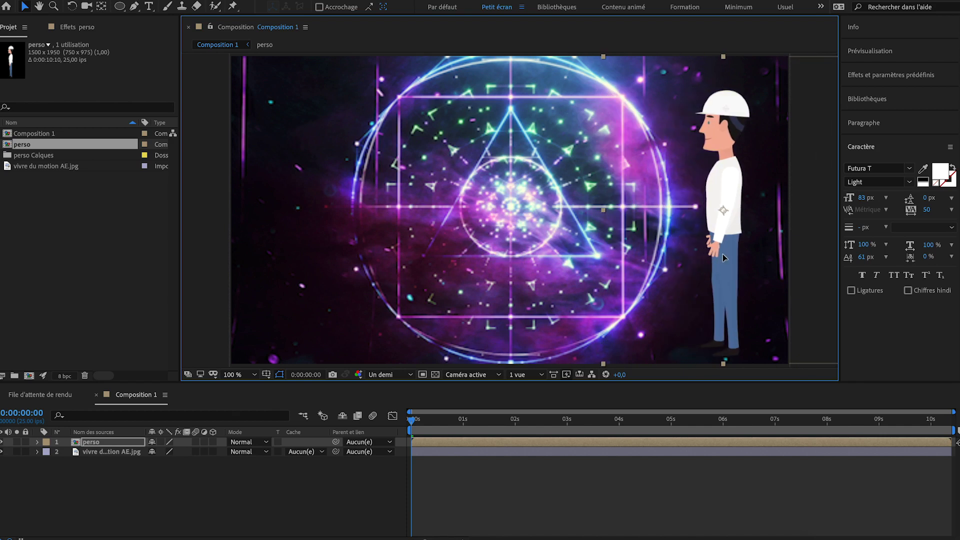
pyautogui.click(555, 520)
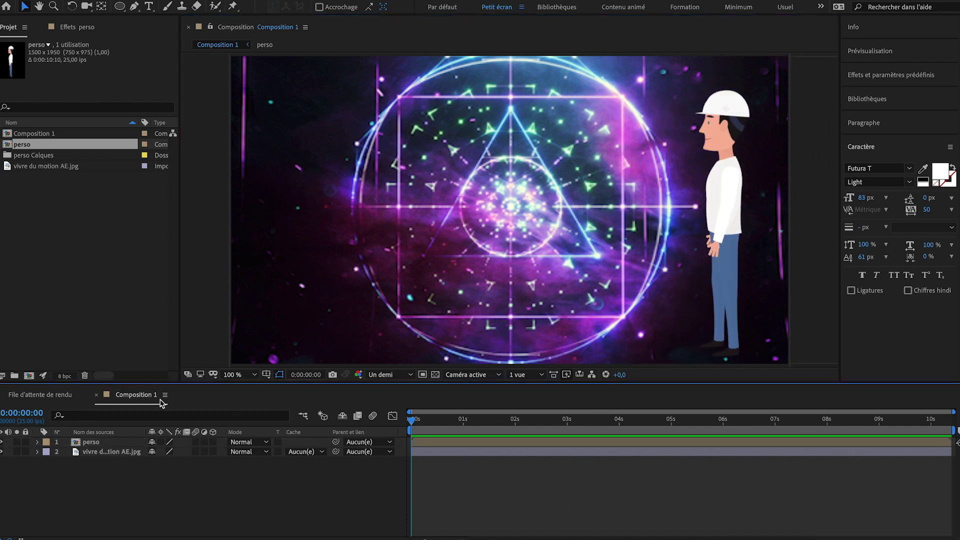
# Step: Open the nested perso composition from its layer in Composition 1
pyautogui.doubleClick(98, 442)
pyautogui.scroll(3, 114, 469)
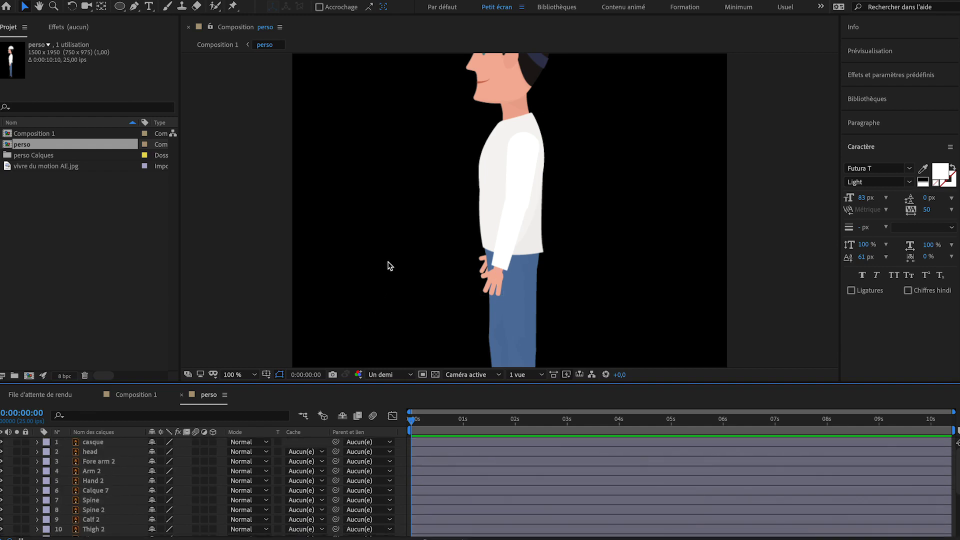
pyautogui.press('h')
pyautogui.moveTo(359, 210)
pyautogui.mouseDown()
pyautogui.moveTo(364, 293)
pyautogui.moveTo(361, 226)
pyautogui.mouseUp()
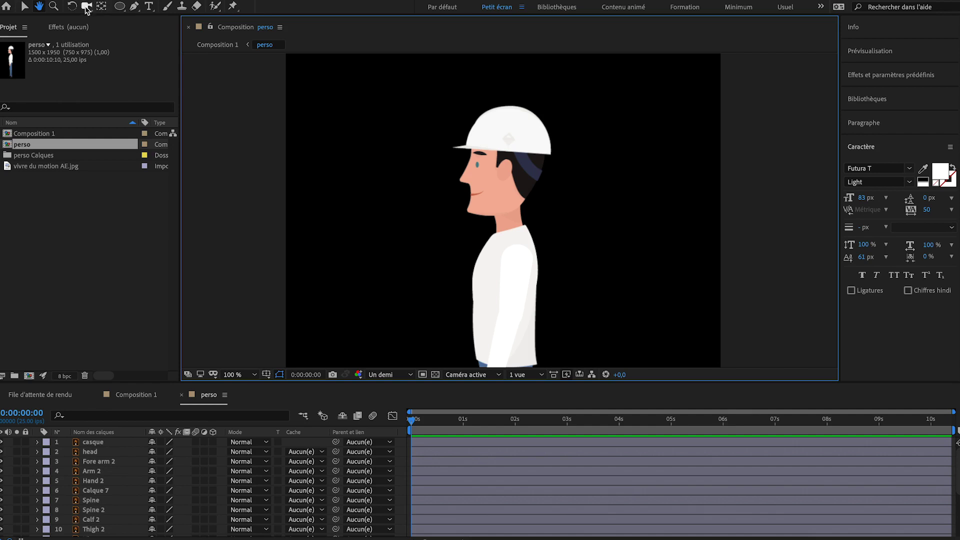
pyautogui.click(24, 6)
# Step: Examine how the character is divided into body-part layers, from casque and head down to Neck
pyautogui.moveTo(407, 84); pyautogui.dragTo(605, 214)
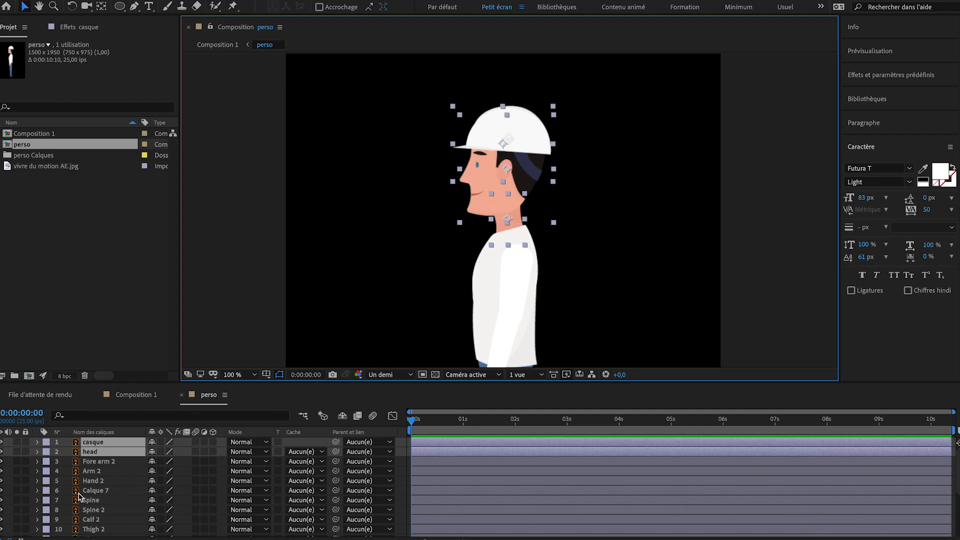
pyautogui.scroll(-3, 79, 495)
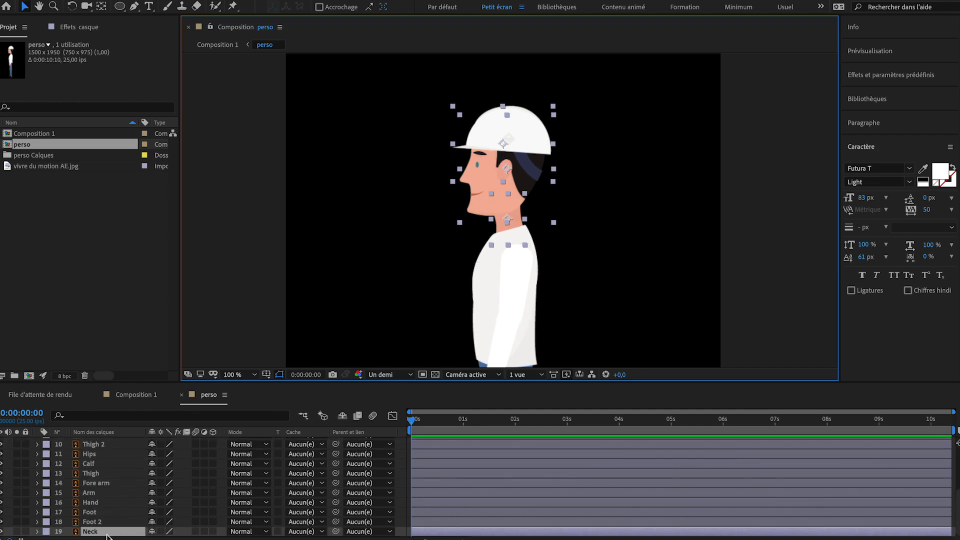
pyautogui.moveTo(109, 534)
pyautogui.mouseDown()
pyautogui.moveTo(107, 440)
pyautogui.moveTo(107, 536)
pyautogui.mouseUp()
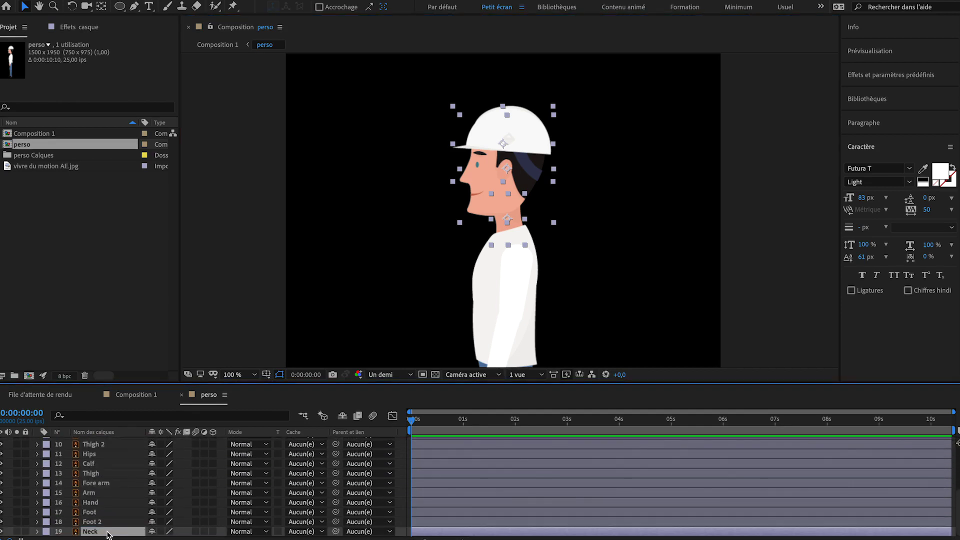
pyautogui.hotkey('ctrl', 'a')
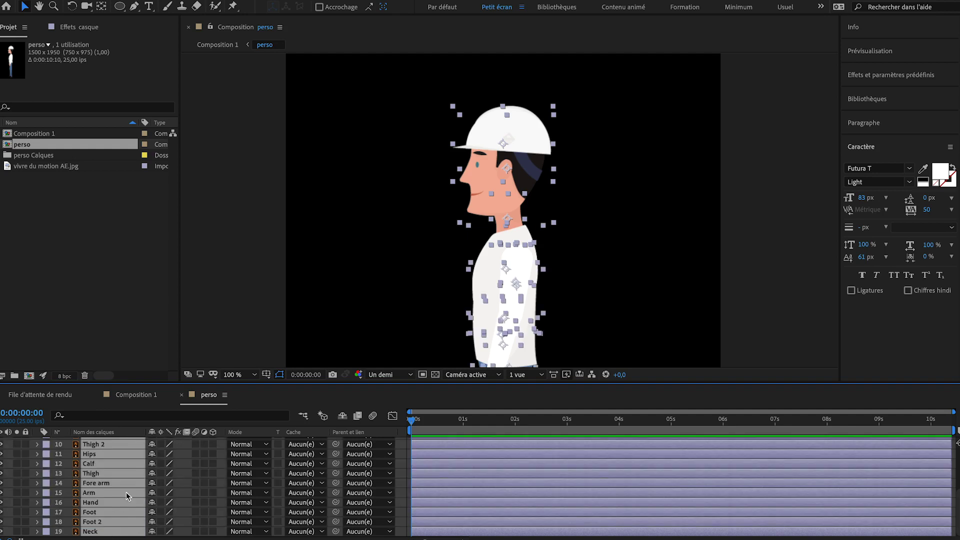
pyautogui.scroll(5, 117, 486)
pyautogui.click(366, 271)
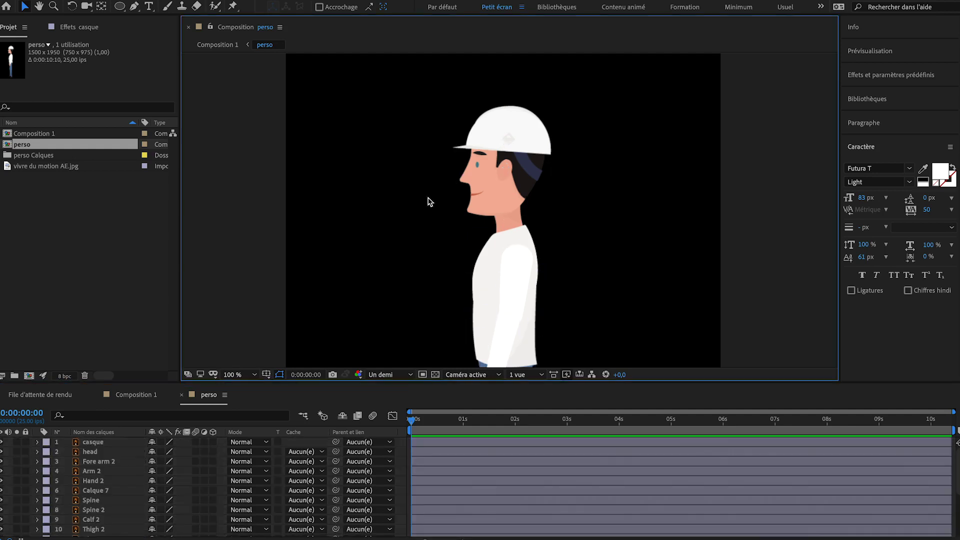
# Step: Precompose the casque and head layers into a new composition named "tete et casque"
pyautogui.moveTo(440, 83); pyautogui.dragTo(572, 172)
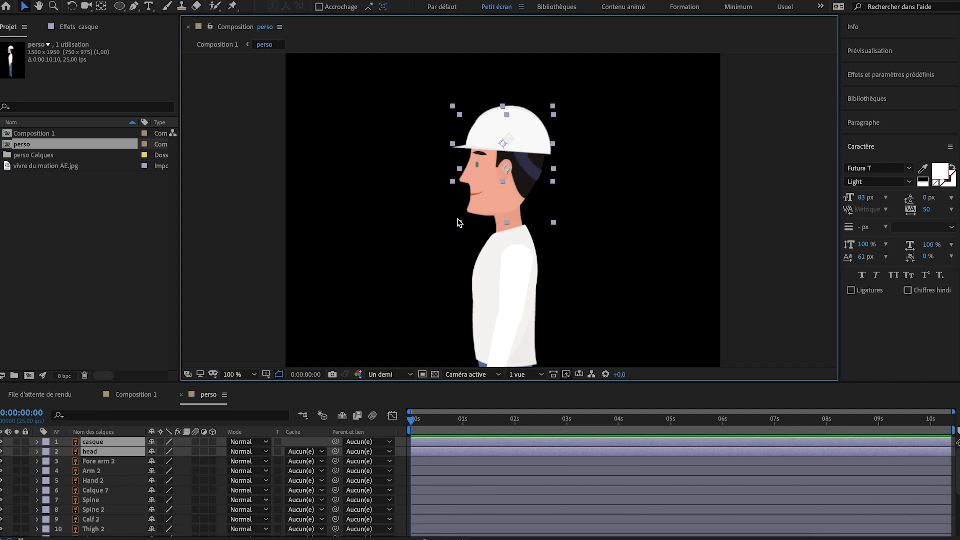
pyautogui.rightClick(111, 454)
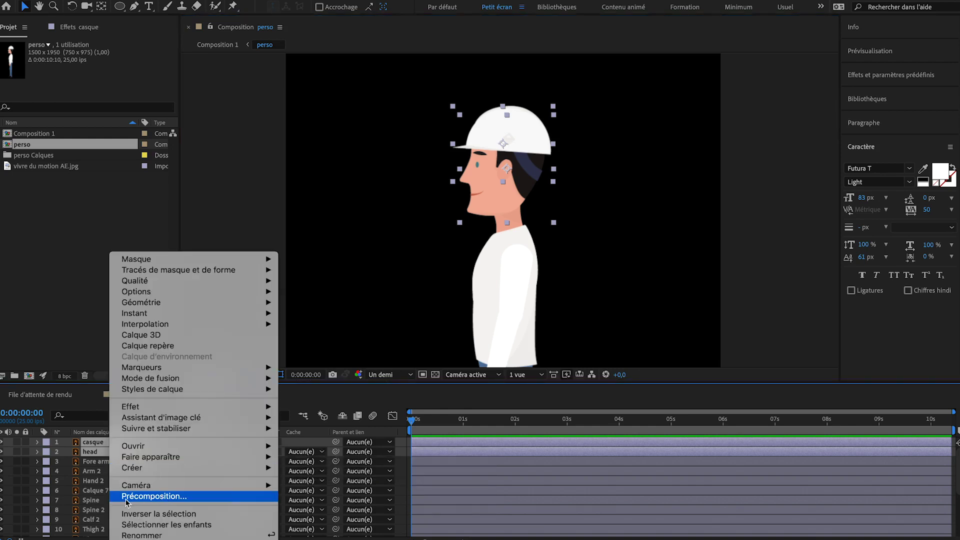
pyautogui.click(192, 502)
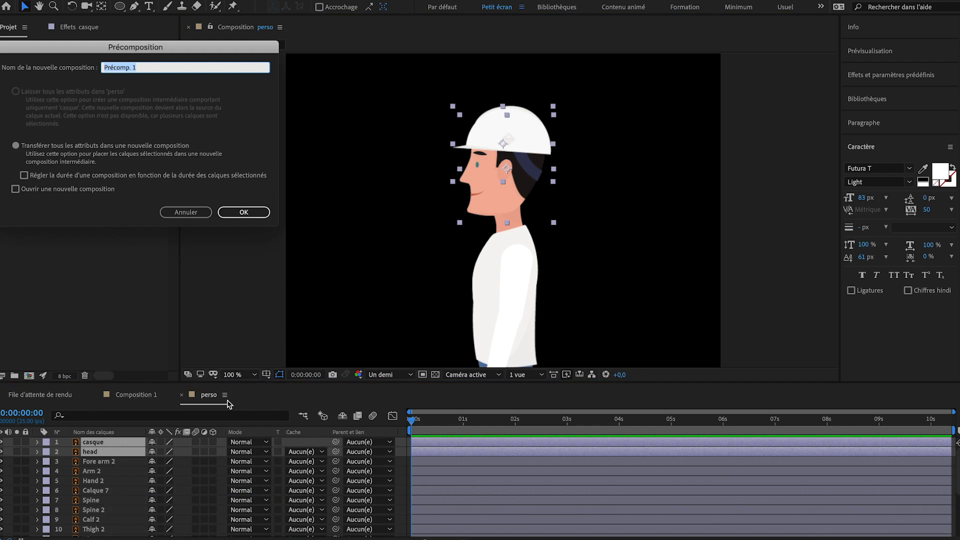
pyautogui.moveTo(136, 50); pyautogui.dragTo(350, 92)
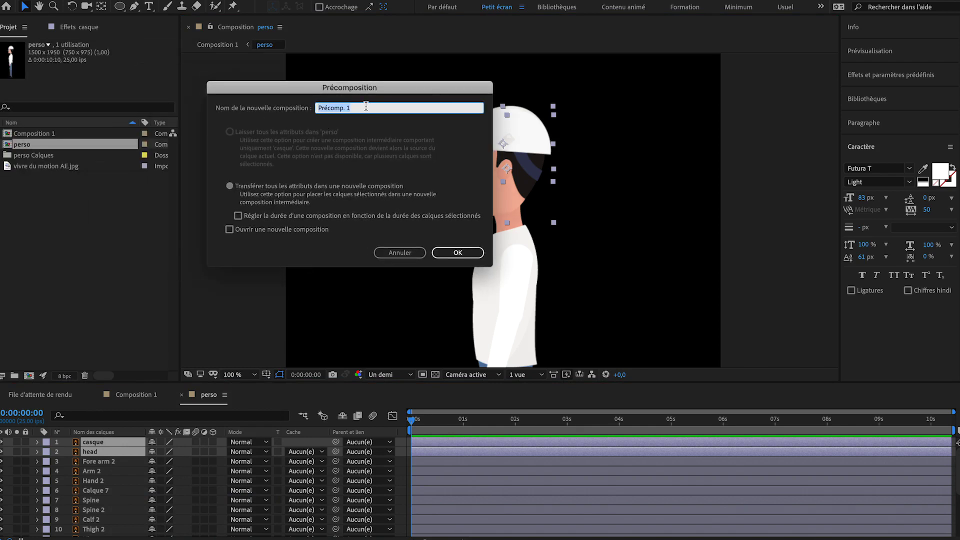
pyautogui.write('tete et casque')
pyautogui.click(458, 254)
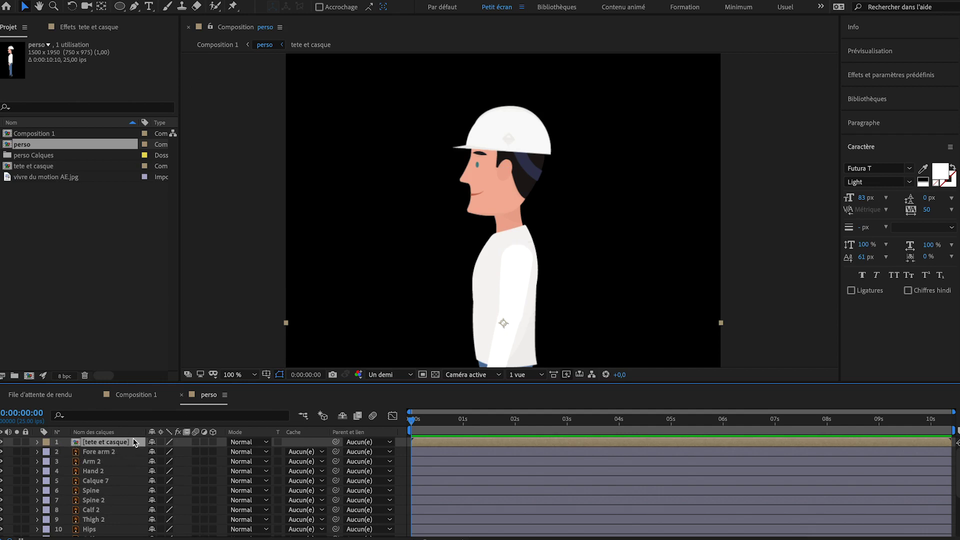
# Step: Inspect the contents of the tete et casque composition and return to the perso composition
pyautogui.doubleClick(95, 443)
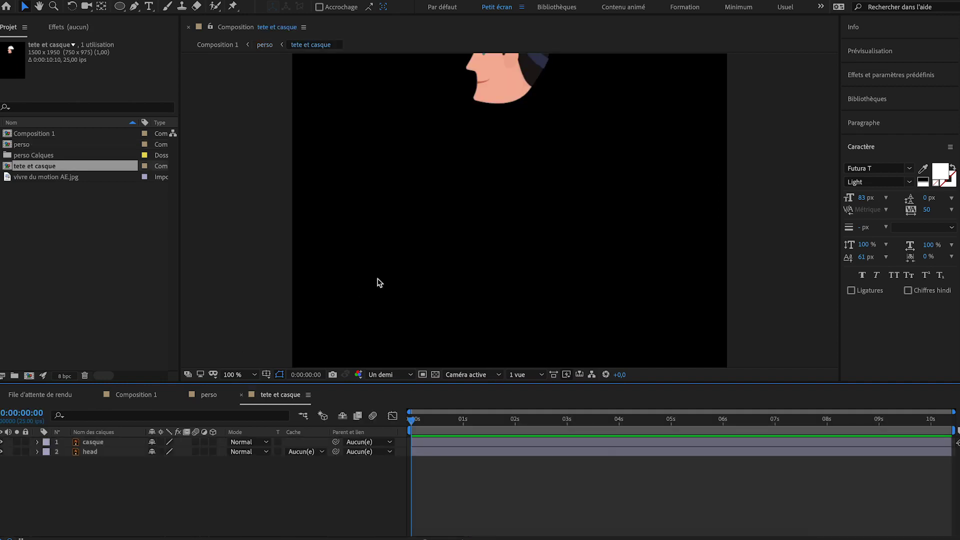
pyautogui.moveTo(398, 242); pyautogui.dragTo(392, 344)
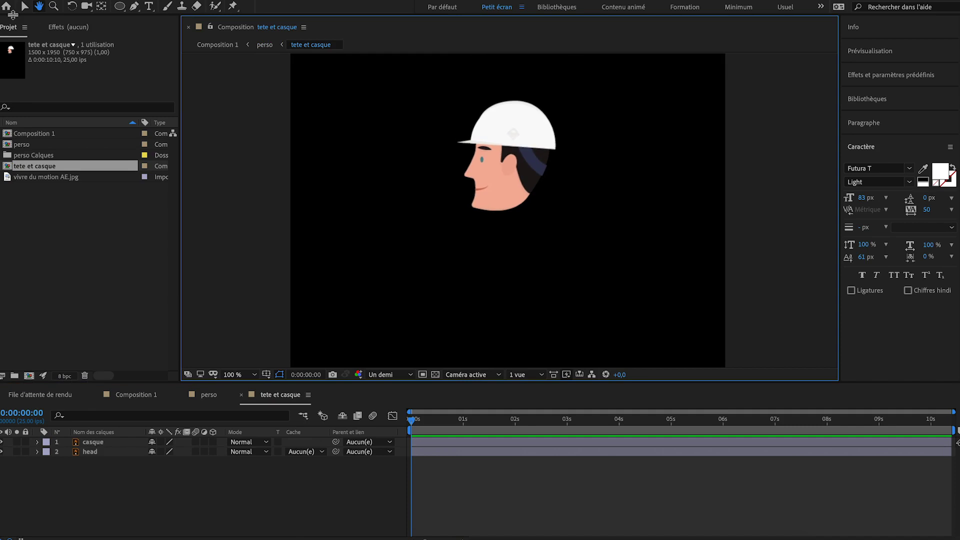
pyautogui.click(26, 7)
pyautogui.click(212, 396)
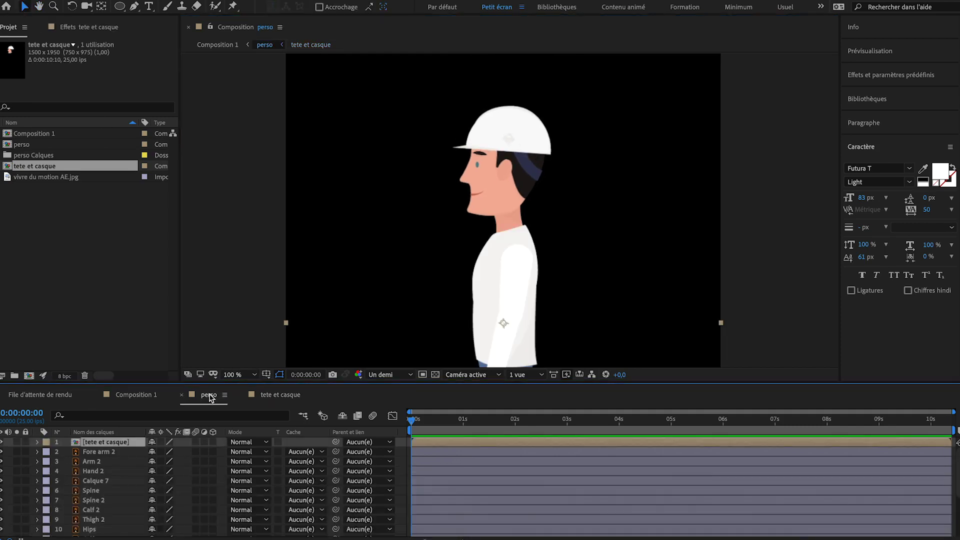
# Step: Toggle the tete et casque layer's visibility off and on to check which parts it contains
pyautogui.click(1, 443)
pyautogui.click(2, 444)
pyautogui.click(1, 444)
pyautogui.click(1, 443)
pyautogui.click(225, 322)
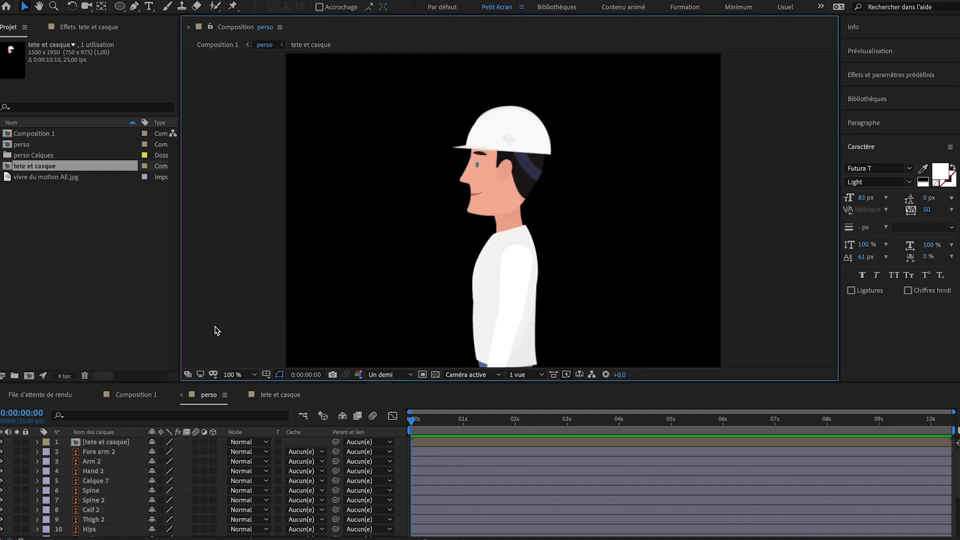
# Step: Hide the tete et casque layer to get it out of the way of selecting the character's legs
pyautogui.scroll(-1, 114, 470)
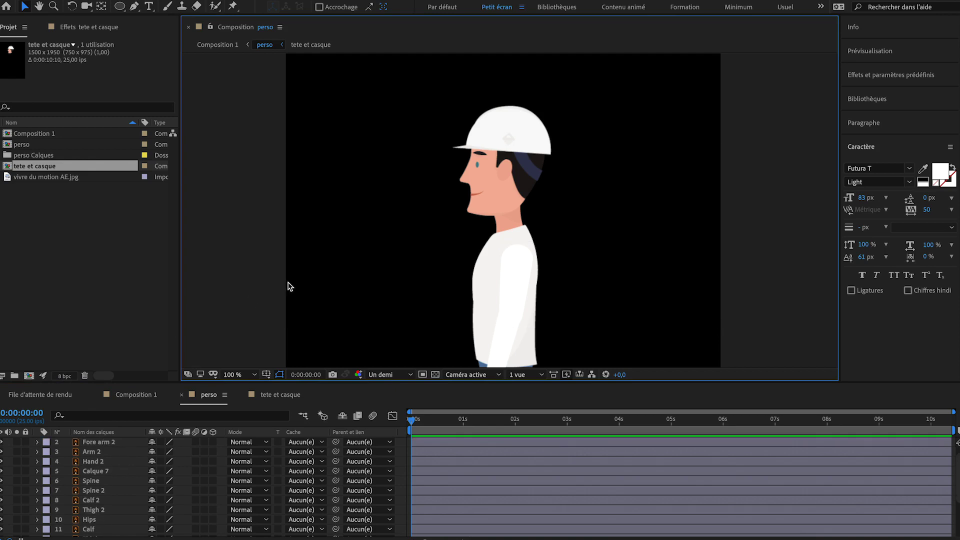
pyautogui.press('g')
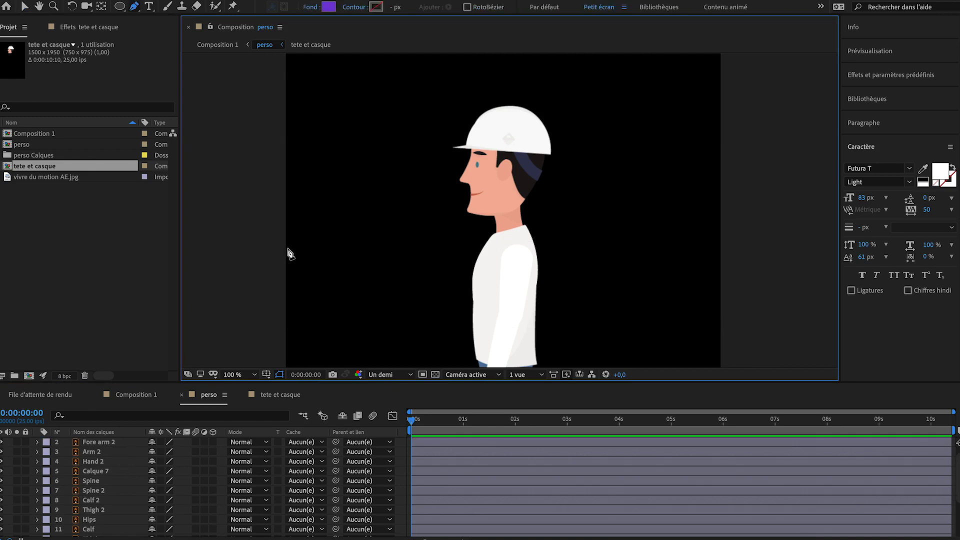
pyautogui.press('h')
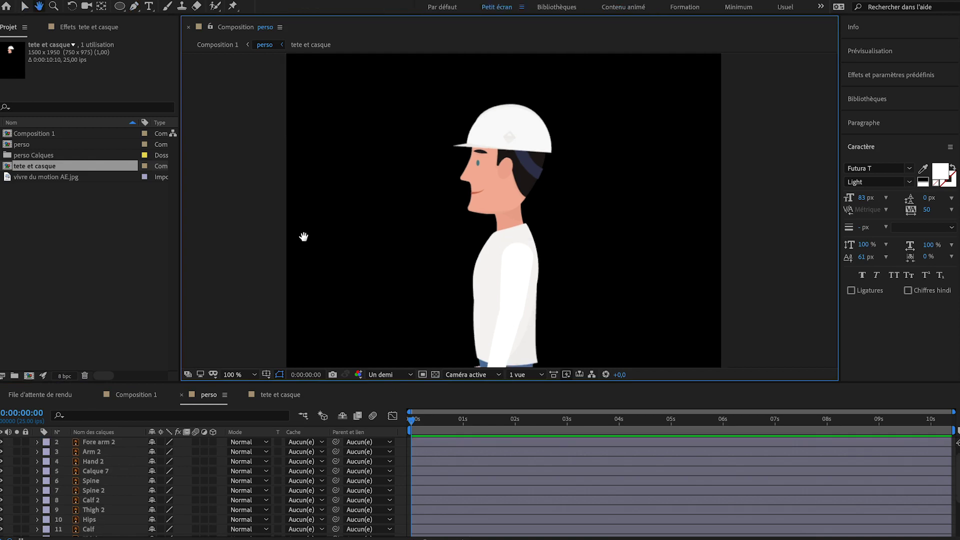
pyautogui.scroll(-5, 350, 280)
pyautogui.moveTo(392, 318); pyautogui.dragTo(354, 216)
pyautogui.click(24, 6)
pyautogui.click(409, 160)
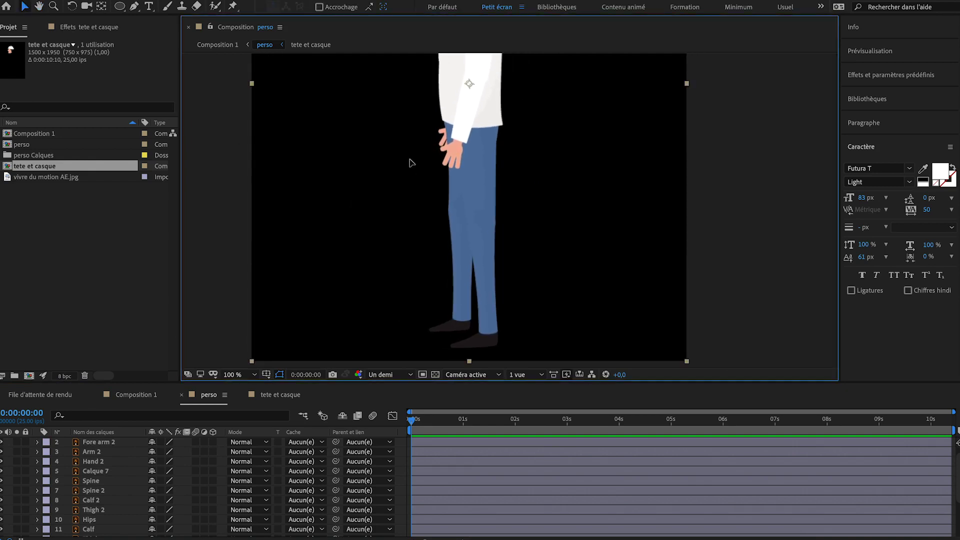
pyautogui.moveTo(410, 160); pyautogui.dragTo(506, 232)
pyautogui.hotkey('ctrl', 'z')
pyautogui.scroll(1, 104, 492)
pyautogui.click(2, 442)
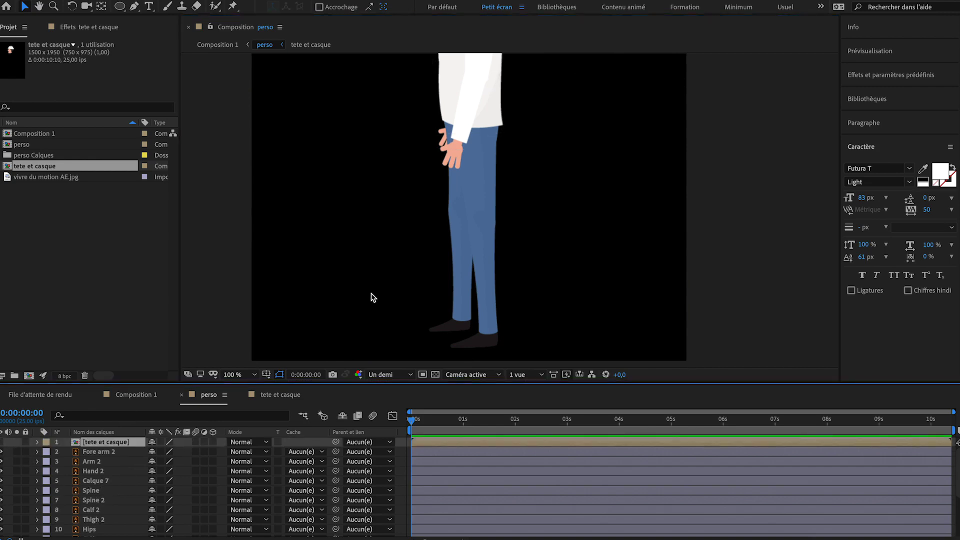
# Step: Try to isolate the leg layers by selecting the lower body and excluding the torso, arm and hand layers from the selection
pyautogui.moveTo(346, 132); pyautogui.dragTo(565, 343)
pyautogui.scroll(2, 546, 175)
pyautogui.scroll(-2, 547, 175)
pyautogui.keyDown('shift'); pyautogui.click(460, 71); pyautogui.keyUp('shift')
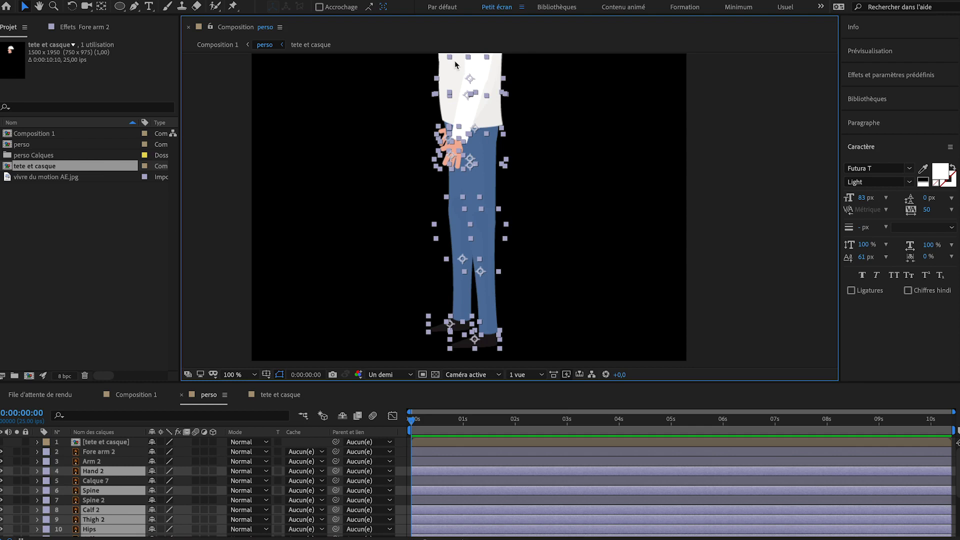
pyautogui.keyDown('shift'); pyautogui.click(457, 57); pyautogui.keyUp('shift')
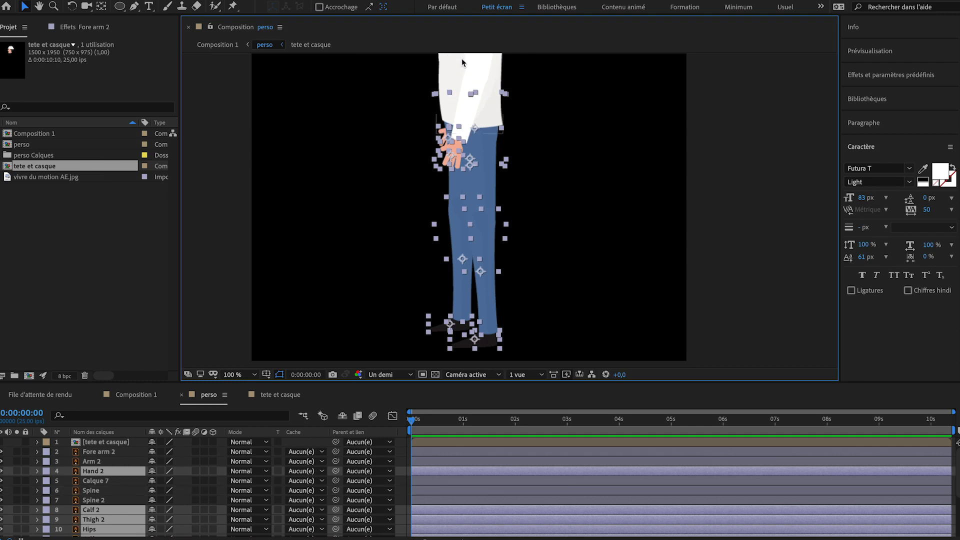
pyautogui.keyDown('shift'); pyautogui.click(457, 96); pyautogui.keyUp('shift')
pyautogui.keyDown('shift'); pyautogui.click(457, 97); pyautogui.keyUp('shift')
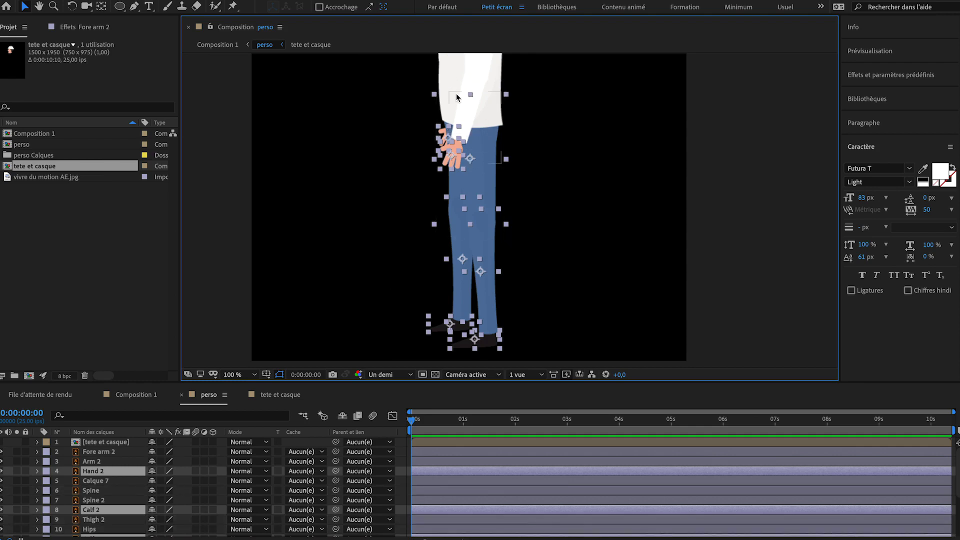
pyautogui.keyDown('shift'); pyautogui.click(445, 94); pyautogui.keyUp('shift')
pyautogui.keyDown('shift'); pyautogui.click(453, 161); pyautogui.keyUp('shift')
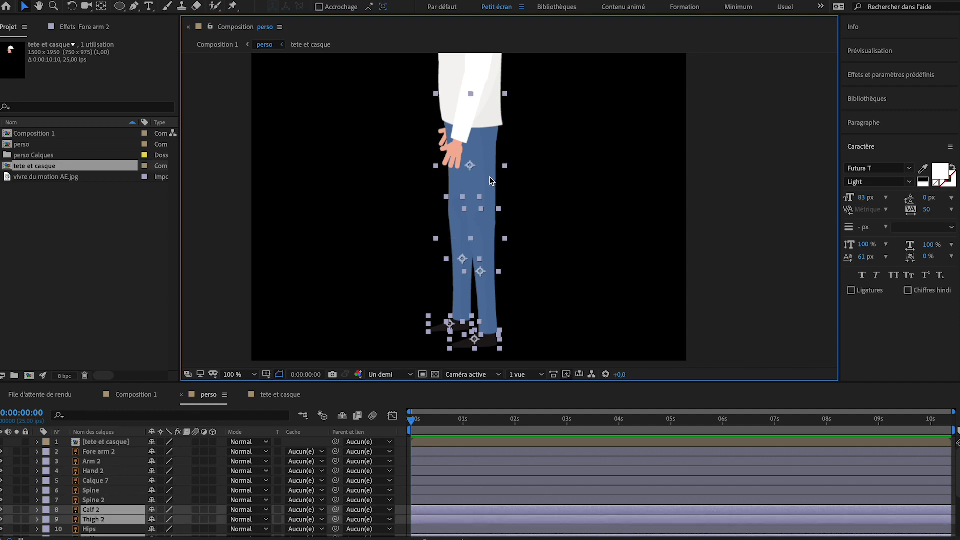
pyautogui.keyDown('shift'); pyautogui.click(454, 181); pyautogui.keyUp('shift')
pyautogui.keyDown('shift'); pyautogui.click(505, 188); pyautogui.keyUp('shift')
pyautogui.click(604, 188)
# Step: Precompose the leg layers, including both calves, thighs and feet, into a composition with the default name Précomp. 1
pyautogui.moveTo(559, 182); pyautogui.dragTo(405, 351)
pyautogui.rightClick(115, 513)
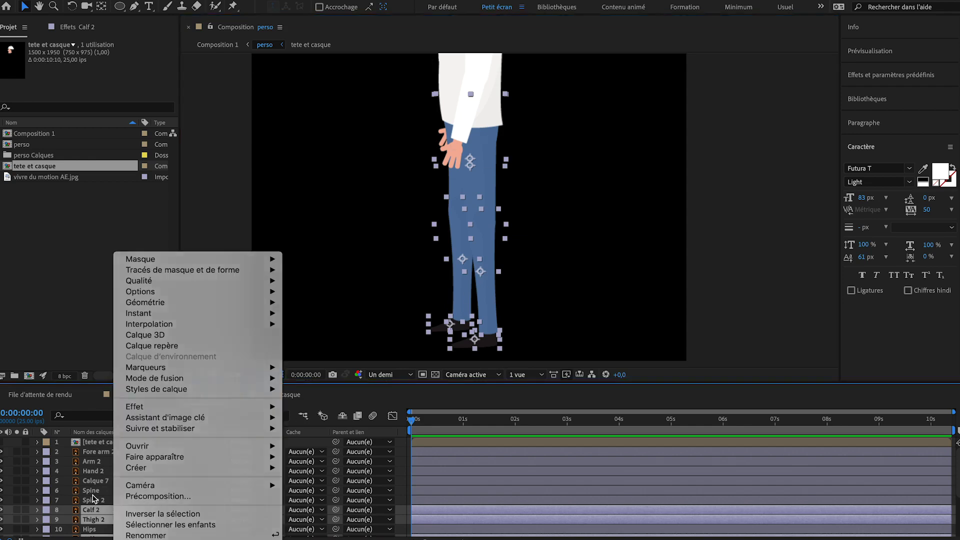
pyautogui.press('Escape')
pyautogui.scroll(-1, 102, 485)
pyautogui.scroll(2, 102, 485)
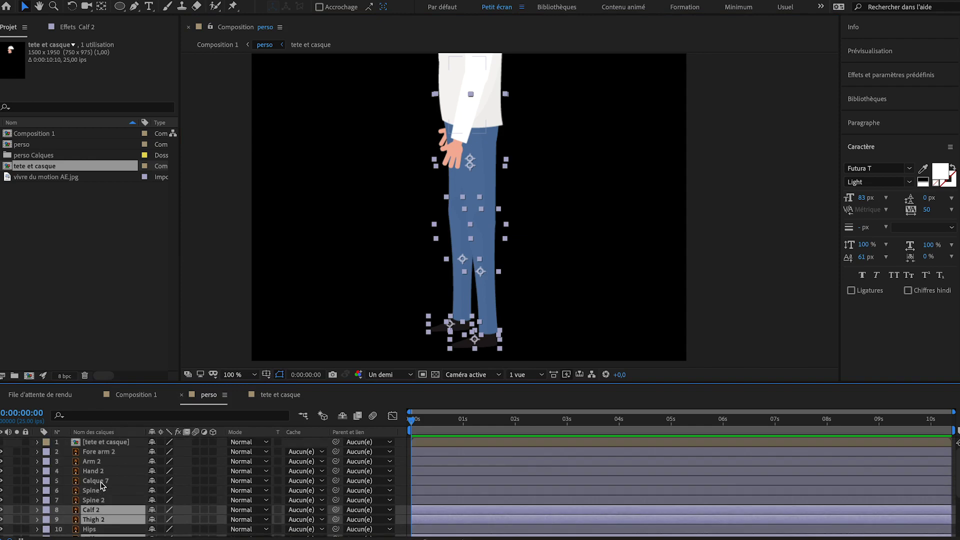
pyautogui.scroll(-3, 101, 485)
pyautogui.scroll(2, 102, 485)
pyautogui.scroll(-2, 108, 480)
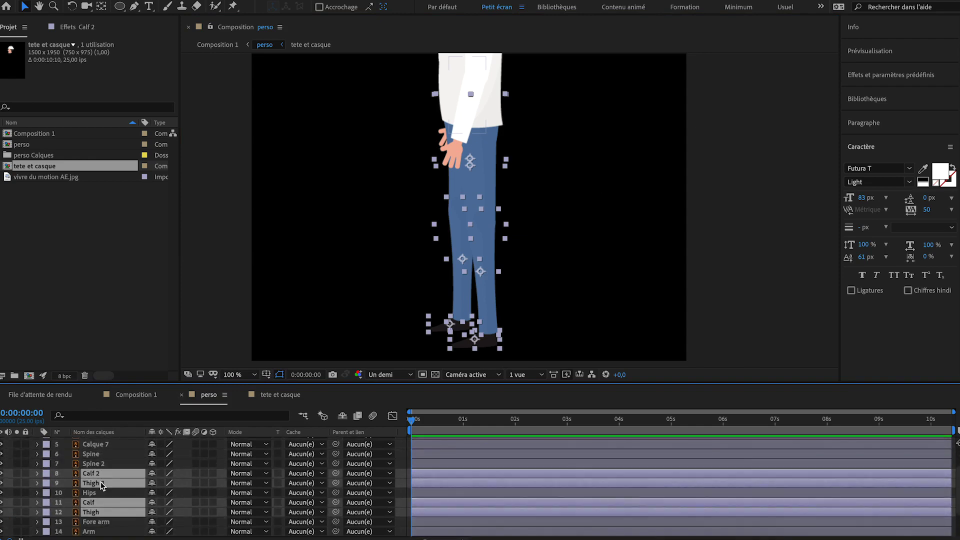
pyautogui.rightClick(115, 471)
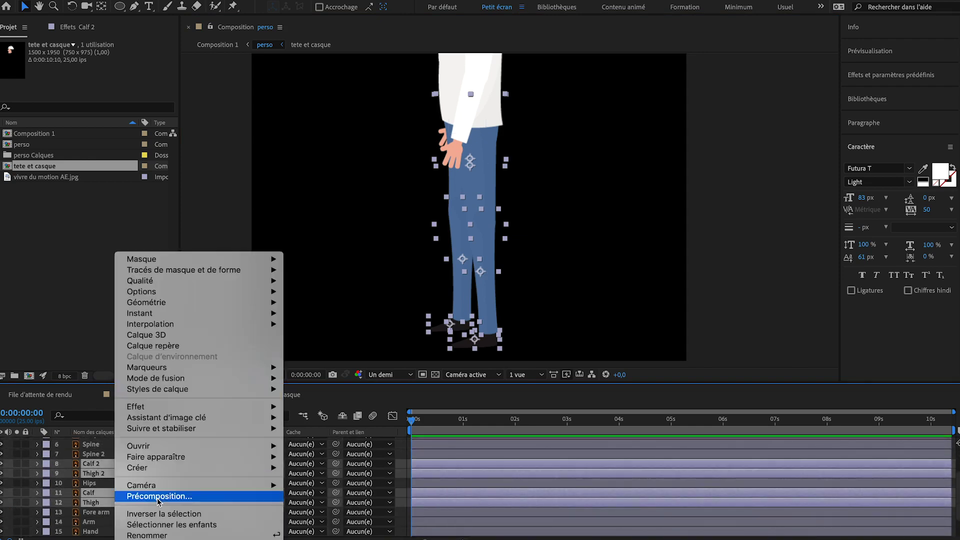
pyautogui.click(158, 497)
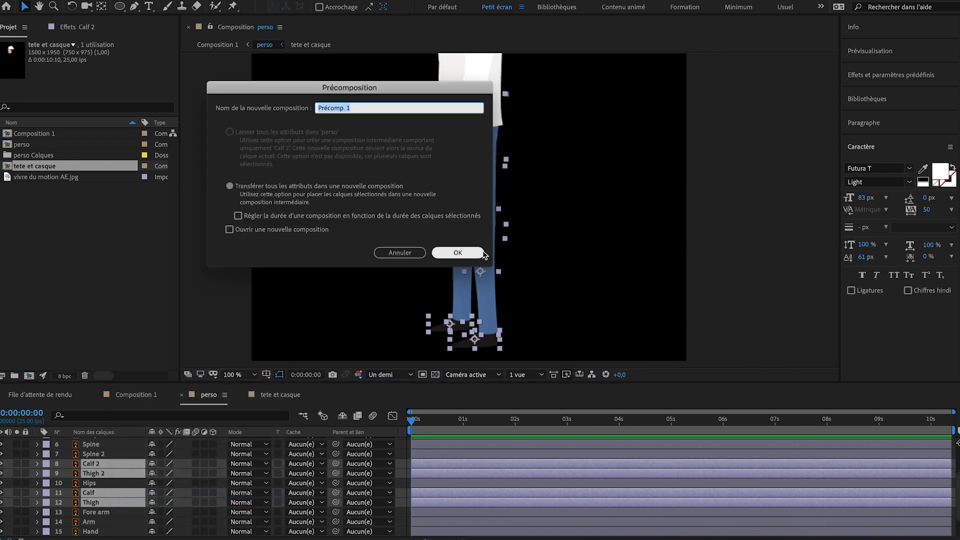
pyautogui.click(458, 253)
# Step: Move the Précomp. 1 layer to the bottom of the perso composition's layer stack, beneath Neck
pyautogui.scroll(1, 117, 503)
pyautogui.moveTo(125, 383); pyautogui.dragTo(125, 290)
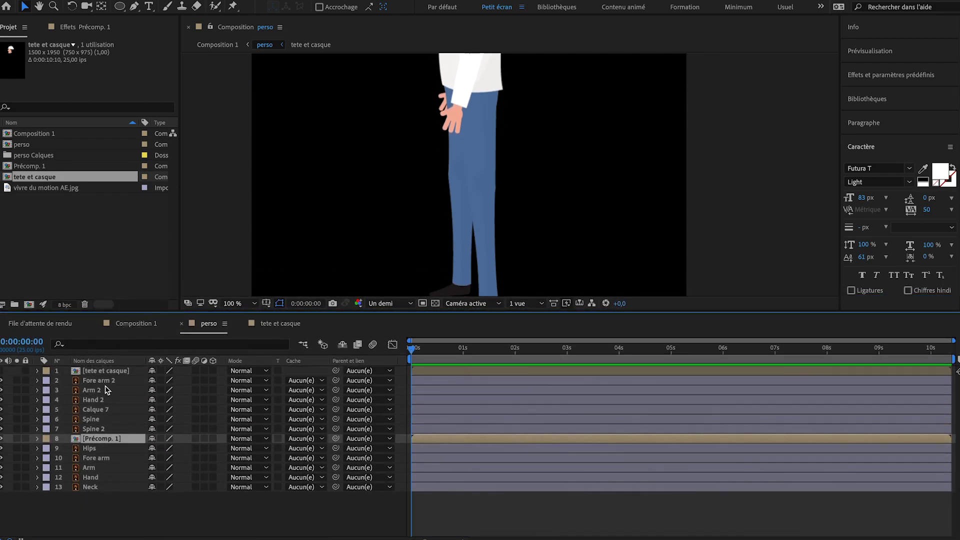
pyautogui.click(102, 381)
pyautogui.moveTo(98, 439); pyautogui.dragTo(87, 495)
# Step: Precompose all the layers from Fore arm 2 through Neck as Précomp. 2, then deselect
pyautogui.click(90, 478)
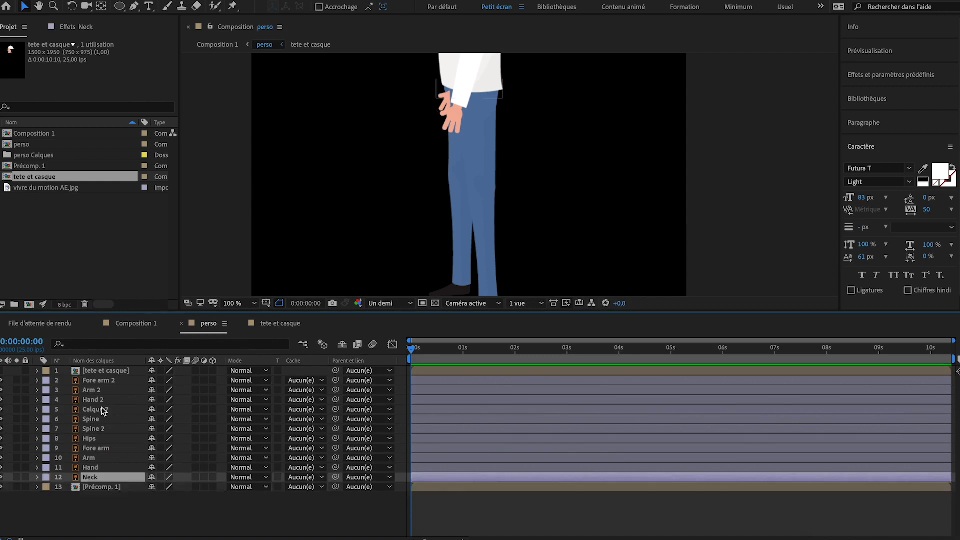
pyautogui.keyDown('shift'); pyautogui.click(101, 382); pyautogui.keyUp('shift')
pyautogui.rightClick(101, 383)
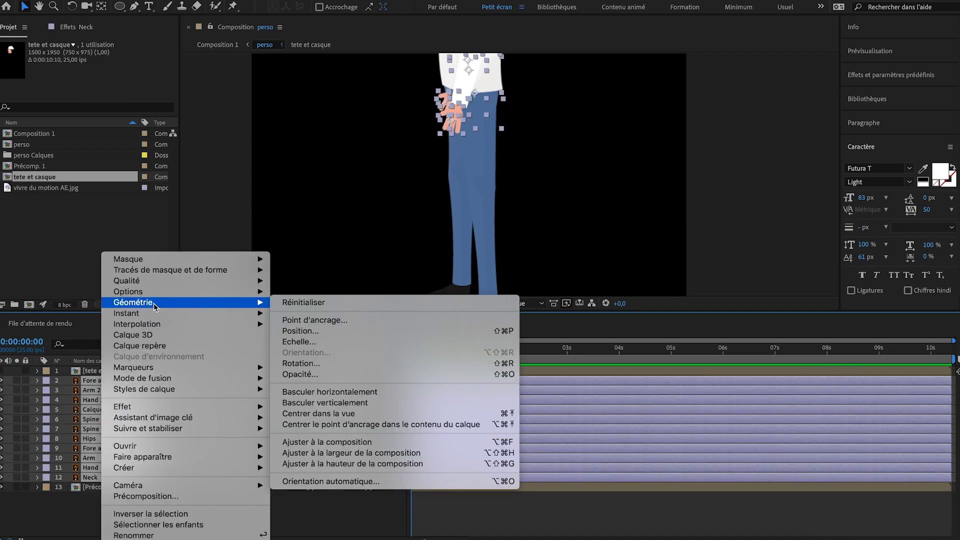
pyautogui.click(142, 496)
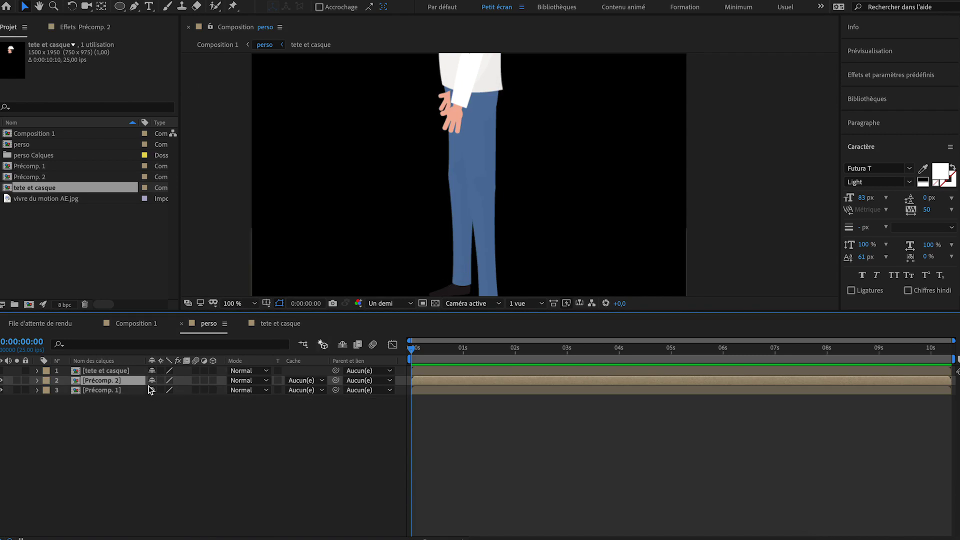
pyautogui.click(100, 430)
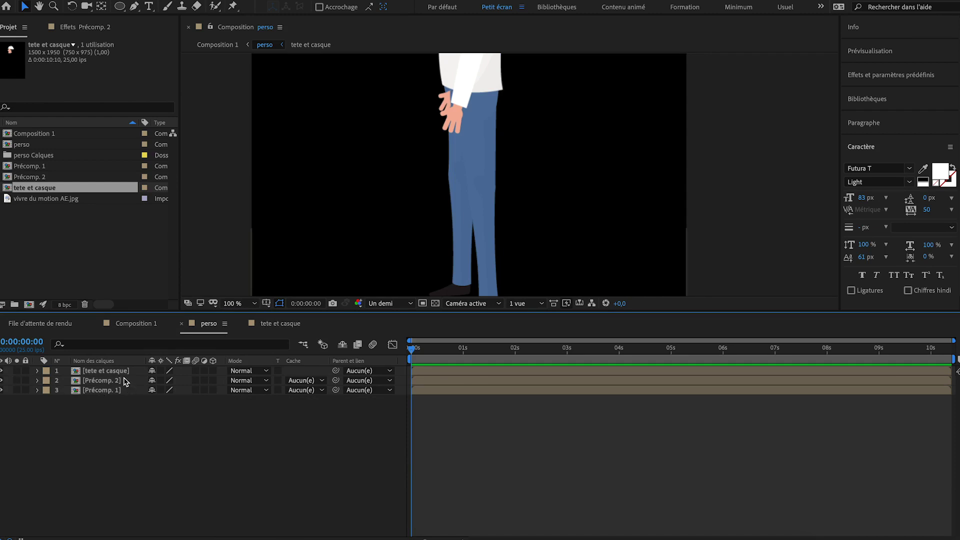
# Step: Return to Composition 1 and delete the perso layer from it, keeping the background image
pyautogui.click(136, 325)
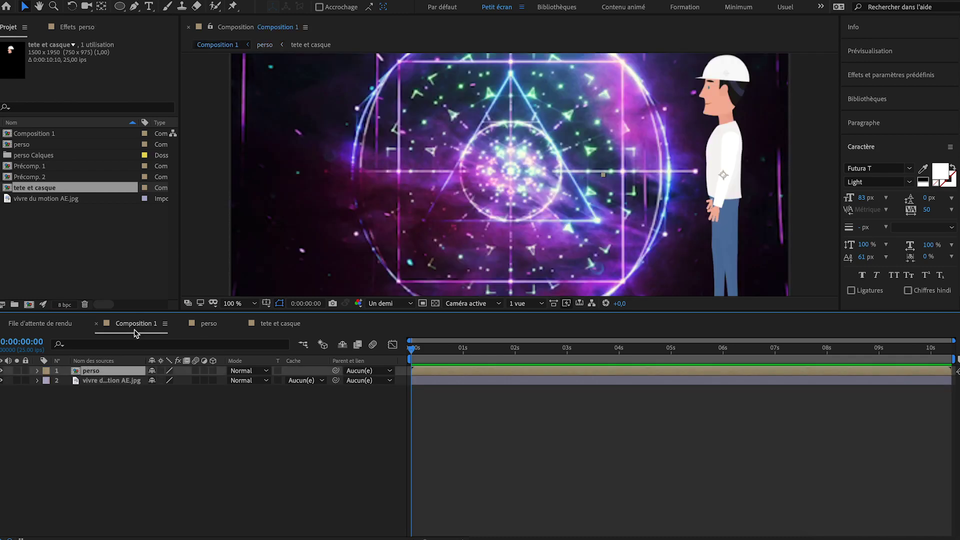
pyautogui.click(107, 397)
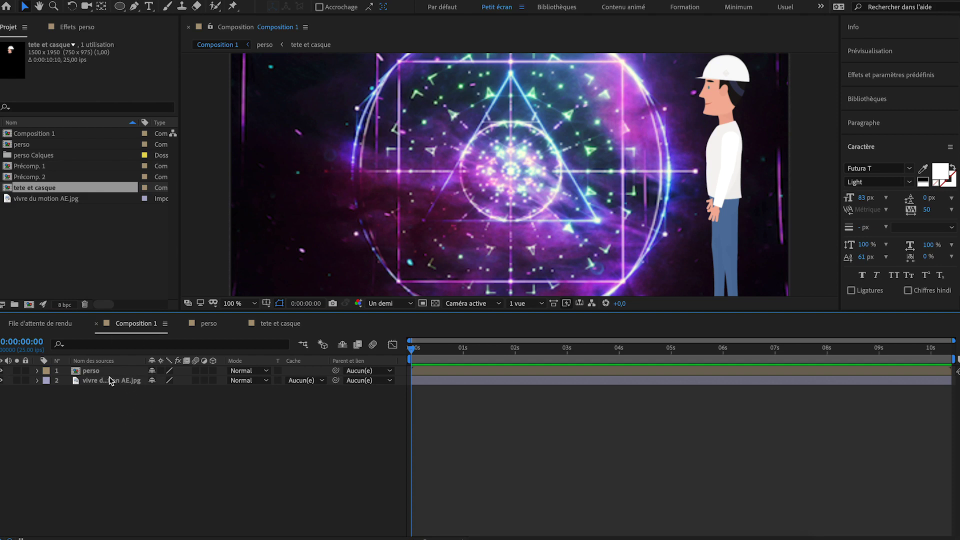
pyautogui.click(91, 371)
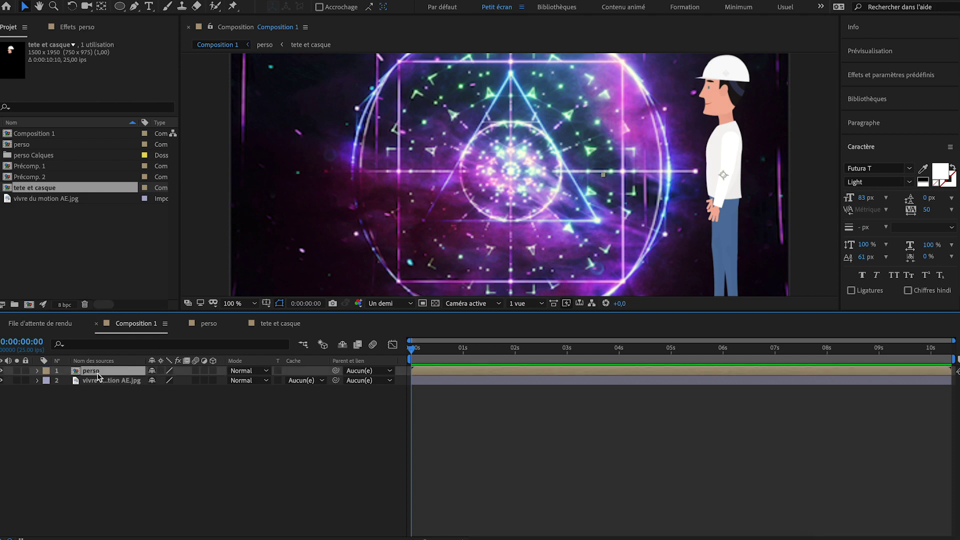
pyautogui.press('Delete')
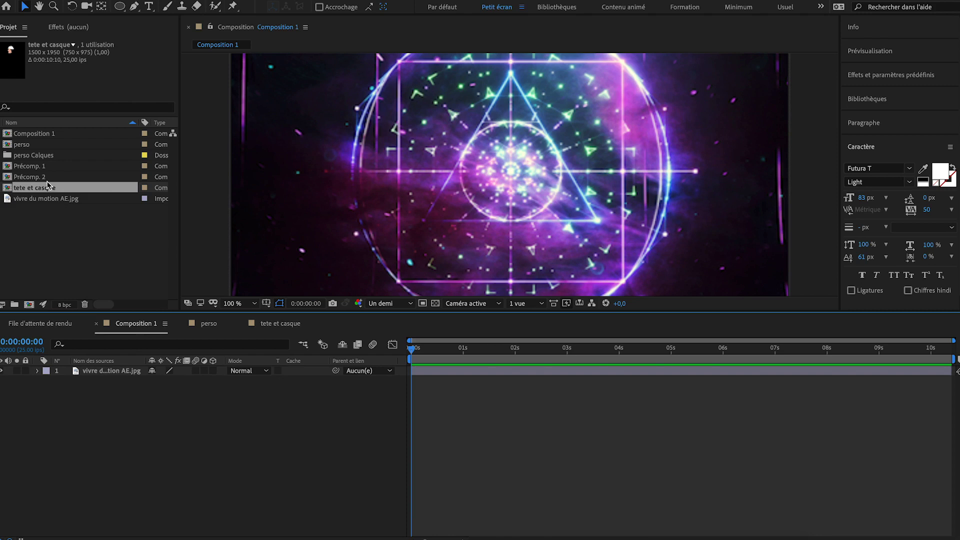
# Step: Add all the perso Calques files, from Arm 2/perso.ai through Thigh/perso.ai, to Composition 1 above the background
pyautogui.click(4, 156)
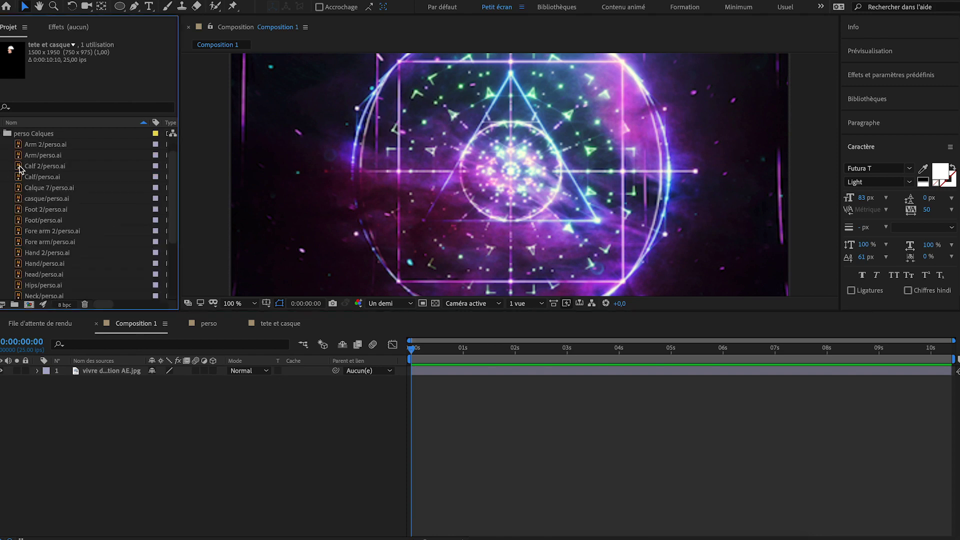
pyautogui.click(40, 146)
pyautogui.scroll(-3, 71, 216)
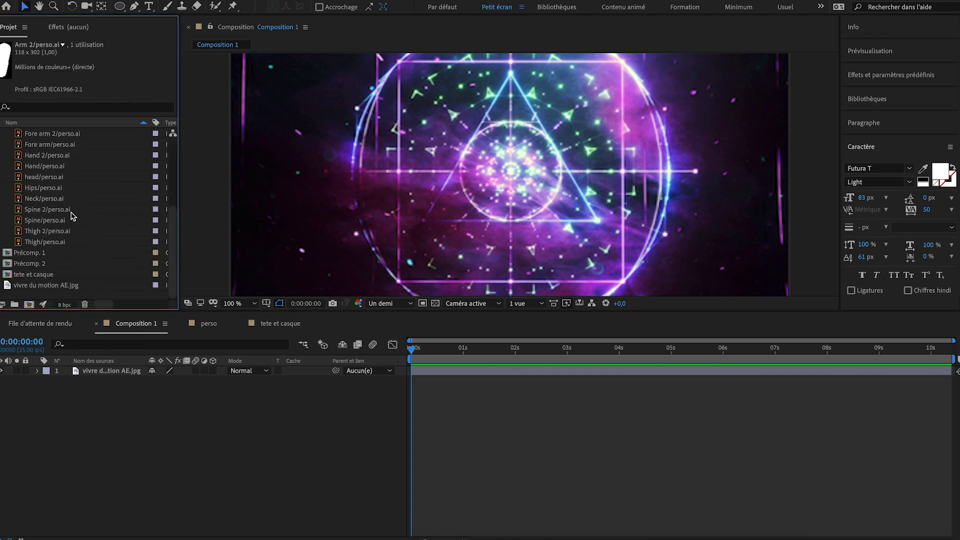
pyautogui.keyDown('shift'); pyautogui.click(52, 243); pyautogui.keyUp('shift')
pyautogui.moveTo(64, 230); pyautogui.dragTo(101, 368)
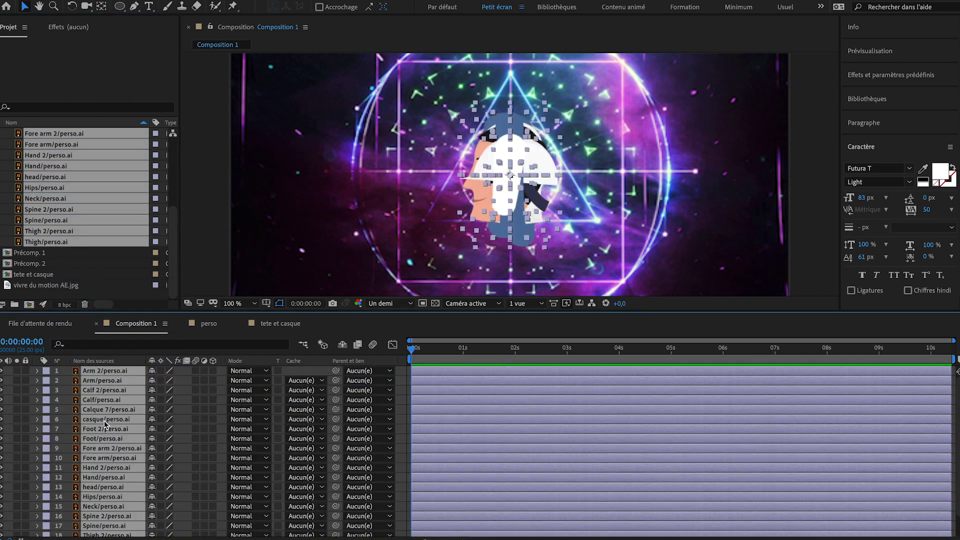
# Step: Precompose all the perso.ai layers from Arm 2 through Thigh as Précomp. 3, leaving out the background image
pyautogui.scroll(-2, 104, 421)
pyautogui.click(119, 532)
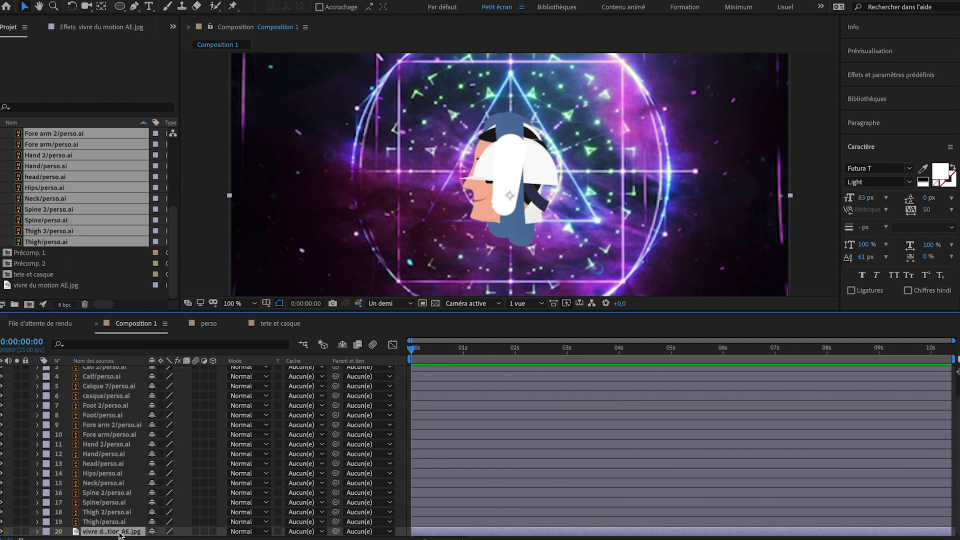
pyautogui.scroll(2, 116, 516)
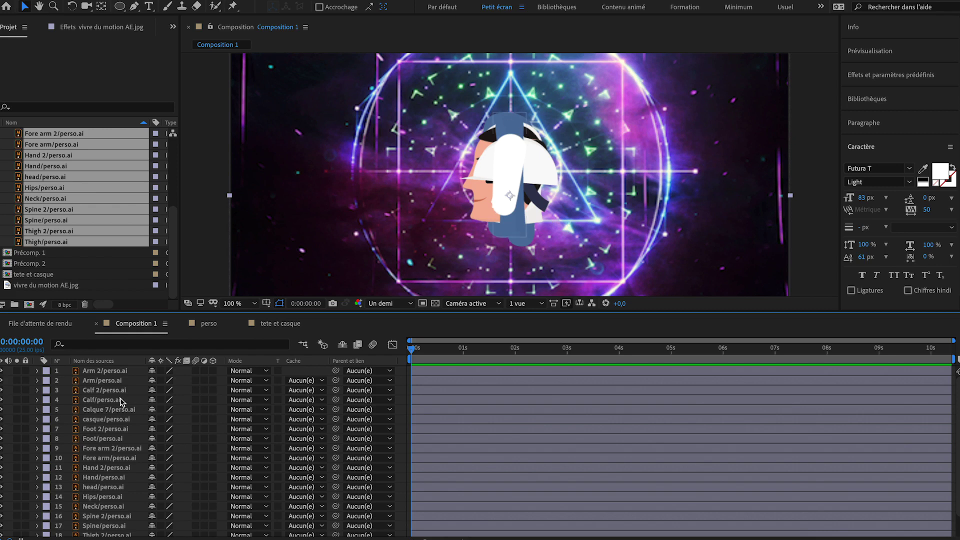
pyautogui.click(110, 370)
pyautogui.scroll(-3, 112, 500)
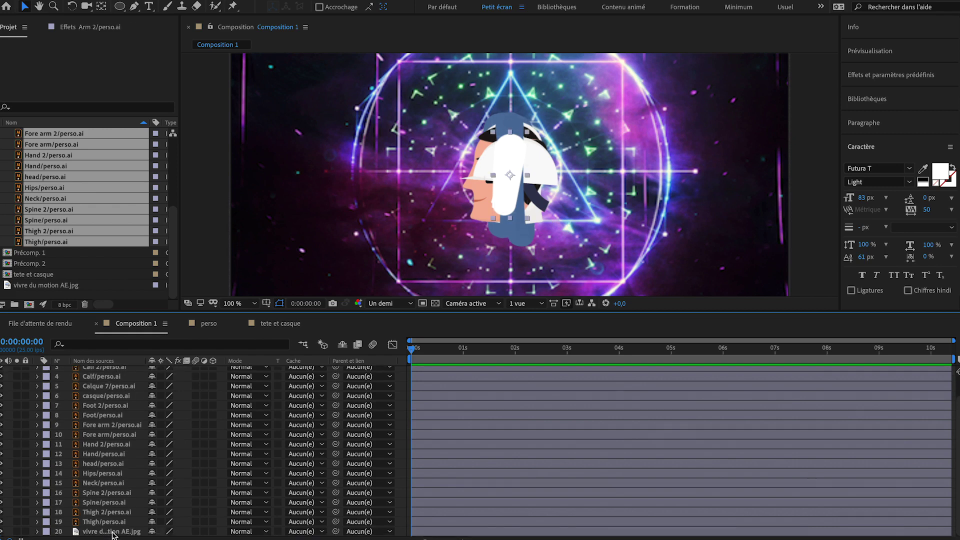
pyautogui.keyDown('shift'); pyautogui.click(113, 532); pyautogui.keyUp('shift')
pyautogui.rightClick(112, 532)
pyautogui.moveTo(194, 373)
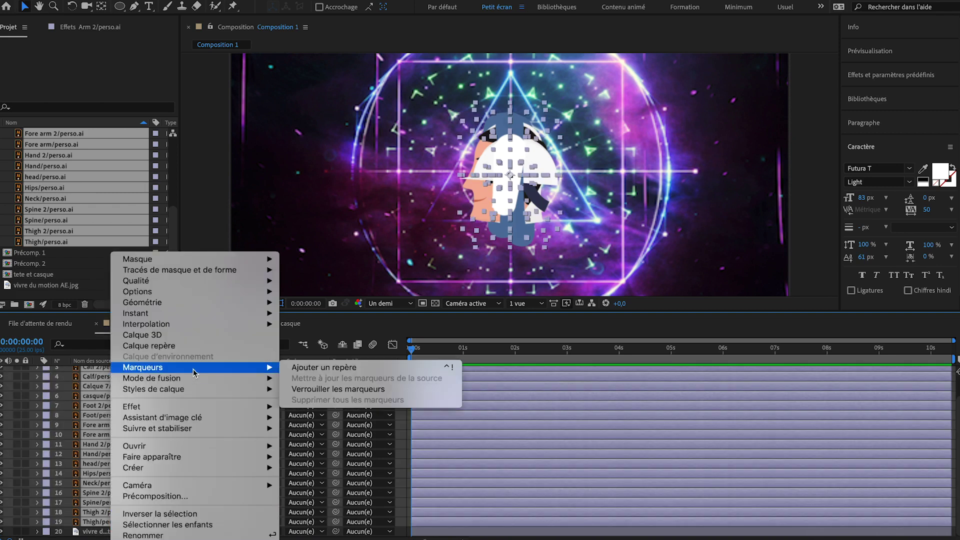
pyautogui.click(155, 497)
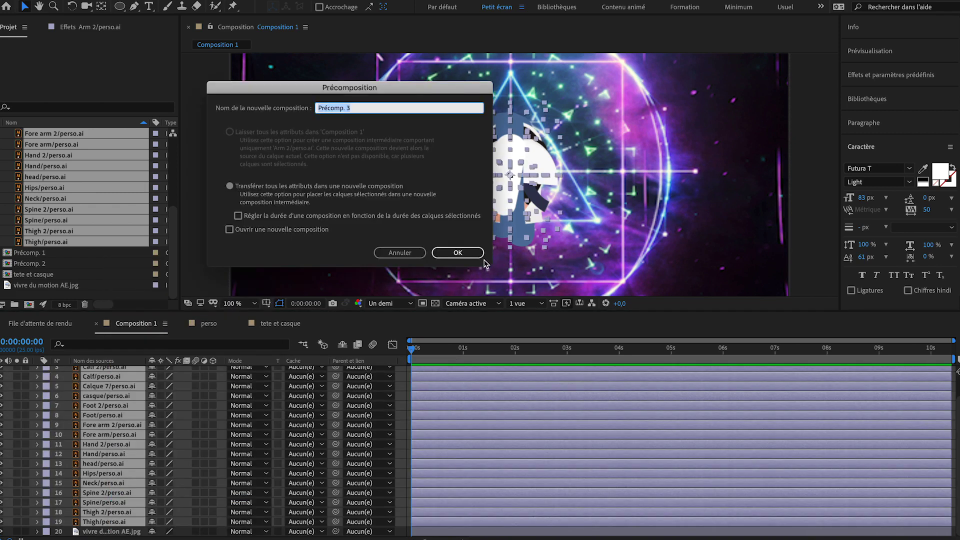
pyautogui.click(453, 254)
pyautogui.click(160, 445)
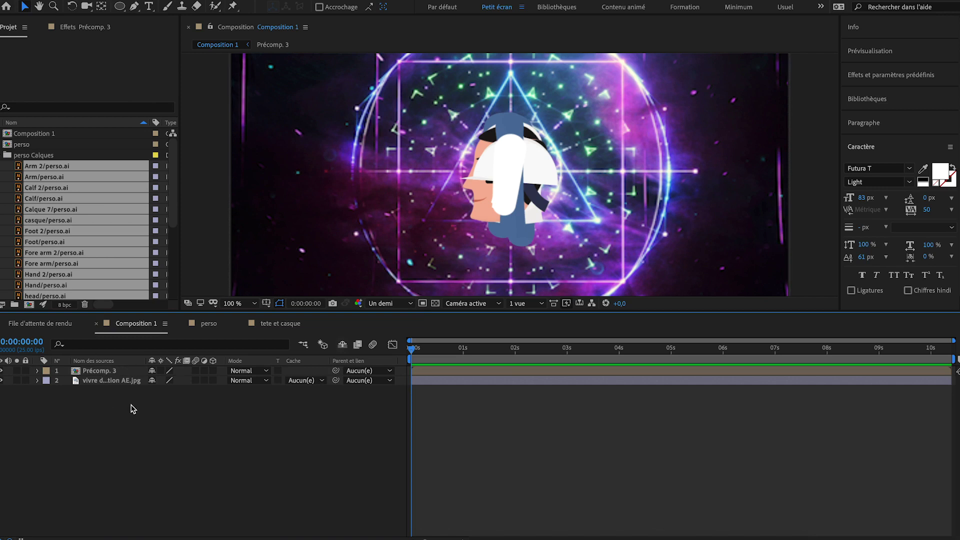
# Step: Collapse the perso Calques folder in the project and clear the layer selection in Composition 1
pyautogui.click(2, 156)
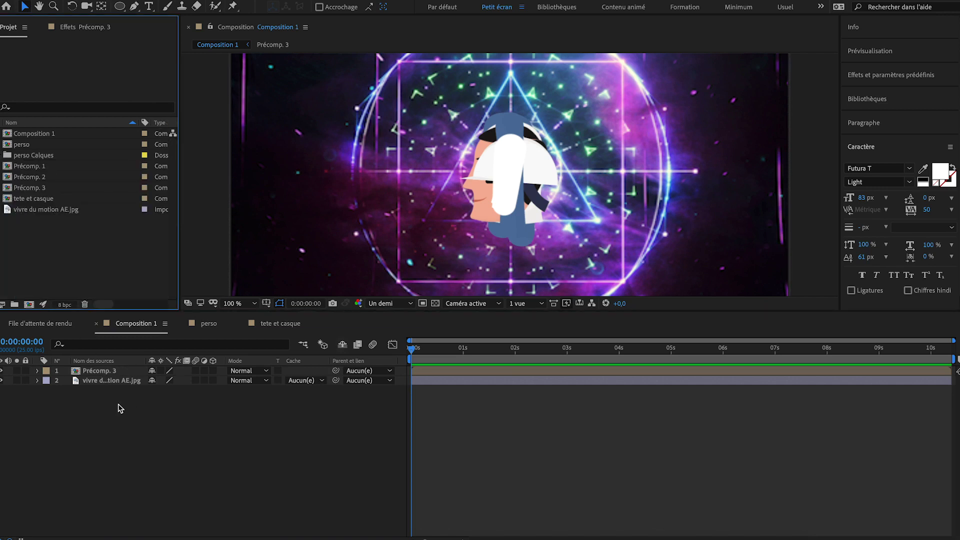
pyautogui.click(99, 376)
pyautogui.click(114, 428)
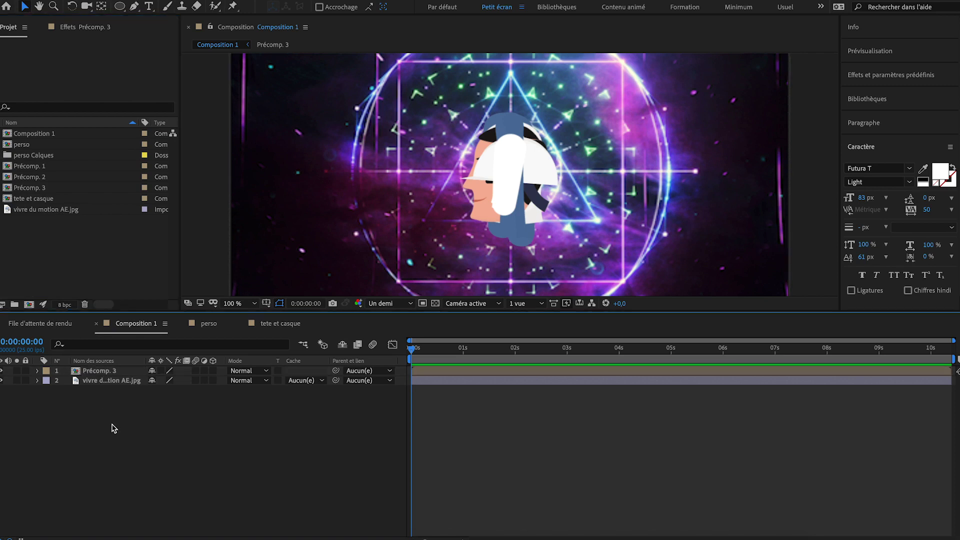